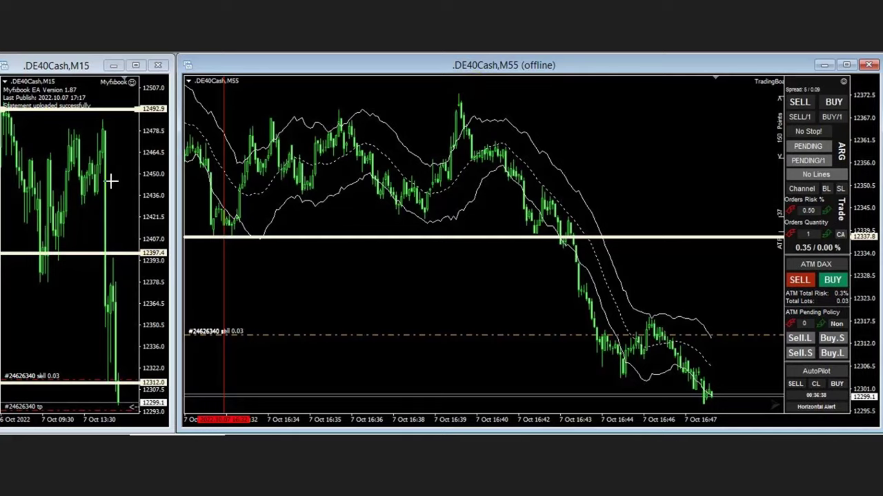
Outline the rising wedge and the steep falling channel after its breakdown with trend lines on the DE40Cash M15 chart.
drag(43, 283, 112, 148)
drag(32, 157, 117, 112)
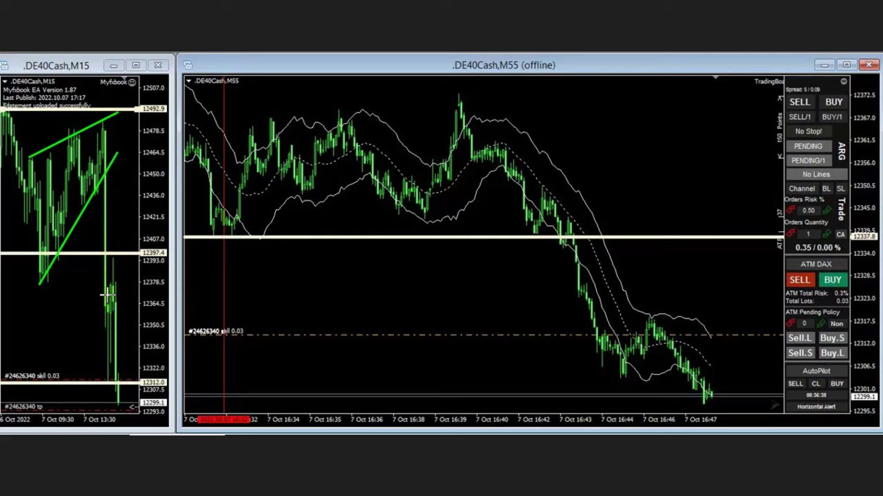
mouse_move(103, 118)
mouse_down()
mouse_move(135, 396)
mouse_move(129, 435)
mouse_up()
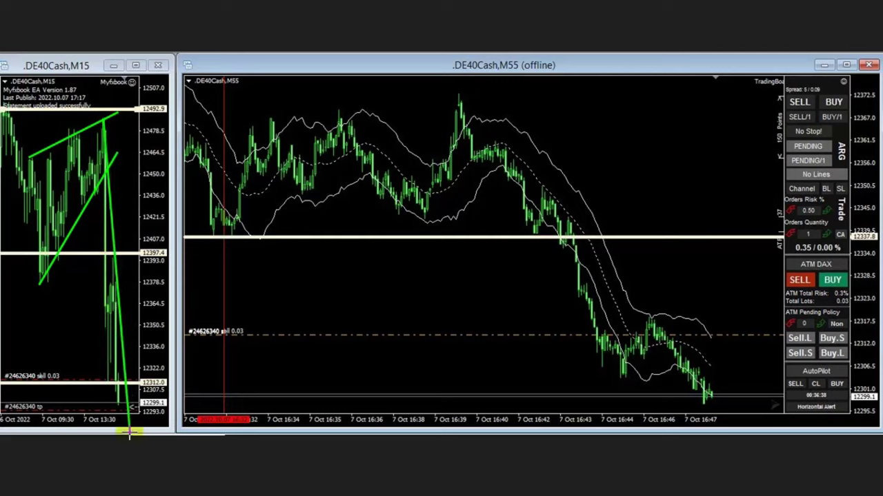
drag(92, 200, 116, 456)
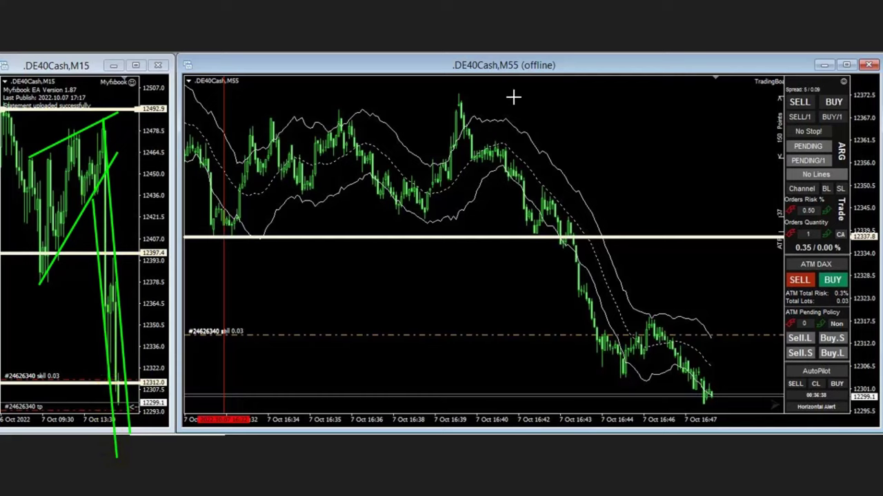
Draw two parallel falling lines that frame the sell-off from the highest peak on the DE40Cash M55 chart.
drag(453, 87, 732, 412)
mouse_move(445, 191)
mouse_down()
mouse_move(651, 424)
mouse_move(687, 442)
mouse_up()
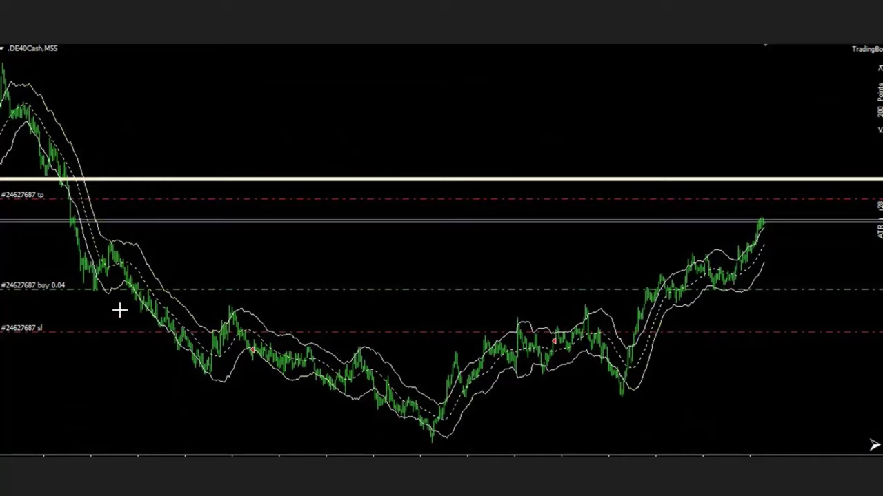
Draw trend lines along the declining lows and lower highs down to the chart's lowest point on the DE40Cash M55 chart.
mouse_move(78, 278)
mouse_down()
mouse_move(189, 373)
mouse_move(230, 393)
mouse_up()
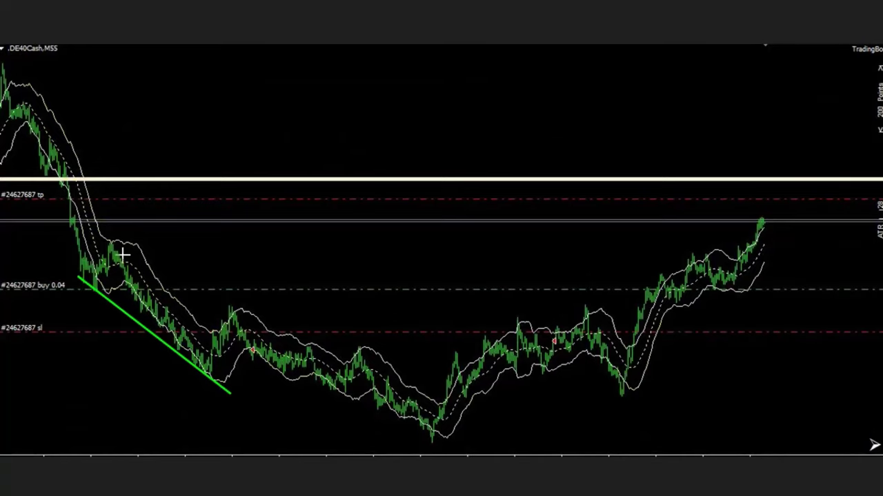
drag(107, 240, 374, 370)
mouse_move(198, 378)
mouse_down()
mouse_move(264, 384)
mouse_move(471, 447)
mouse_up()
Outline the gently rising channel from the chart's lowest point and the steeper rising channel that follows it.
mouse_move(353, 359)
mouse_down()
mouse_move(437, 356)
mouse_move(602, 313)
mouse_up()
drag(420, 437, 677, 387)
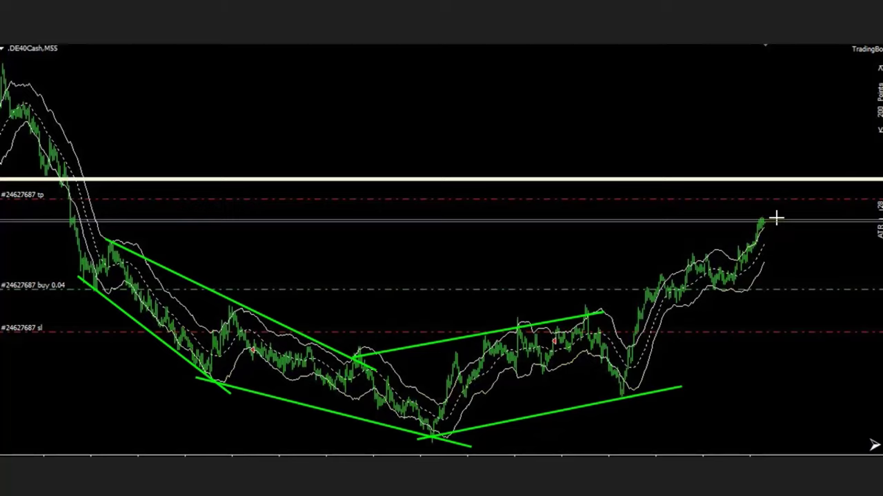
drag(621, 402, 818, 202)
drag(595, 328, 787, 146)
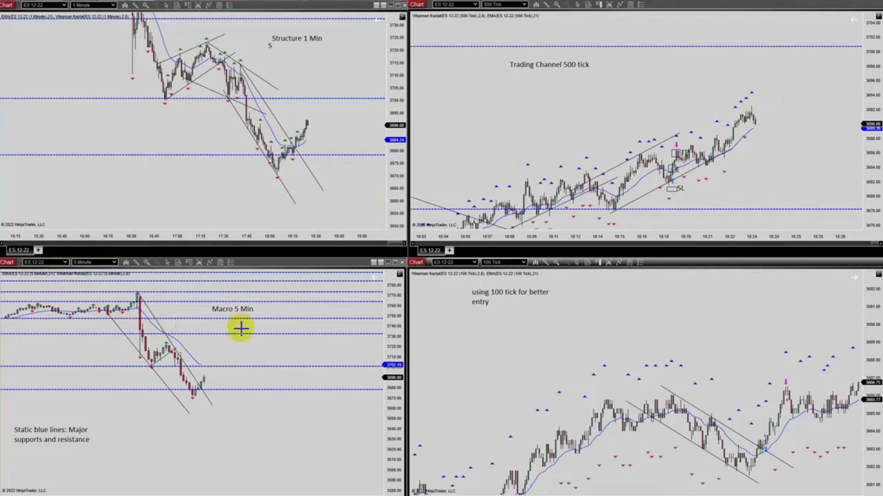
Highlight the falling channel and its inner lower trend line on the Macro 5 Min chart with green lines.
drag(138, 295, 218, 417)
drag(109, 314, 203, 432)
drag(141, 356, 218, 416)
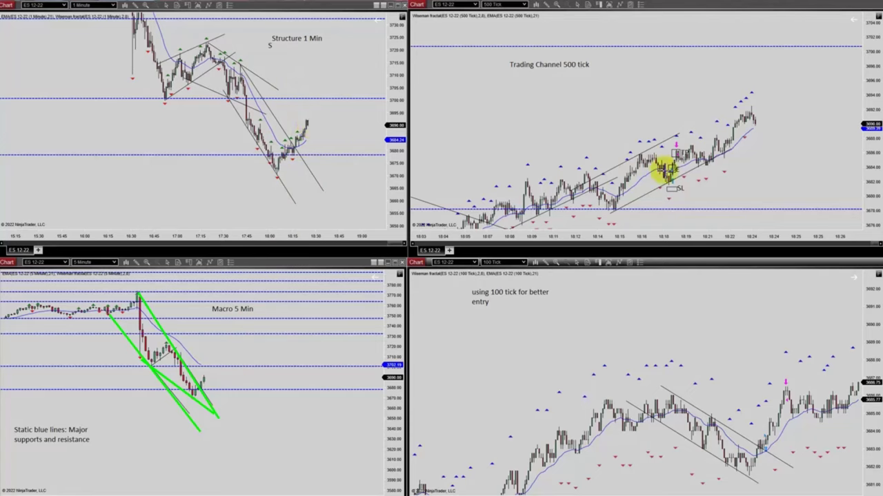
Outline the rising channel on the 500 tick chart and point red arrows at the entry, stop-loss and target markers.
drag(602, 217, 783, 123)
drag(583, 180, 755, 93)
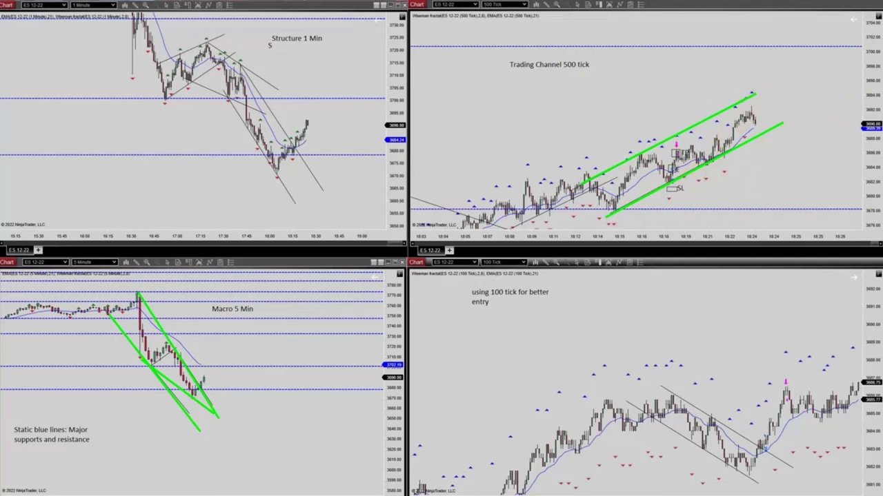
drag(763, 198, 680, 173)
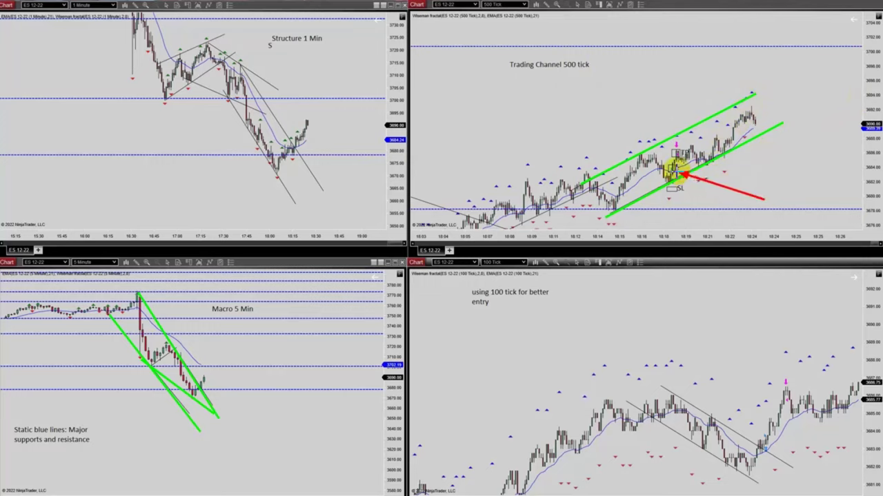
drag(725, 201, 679, 198)
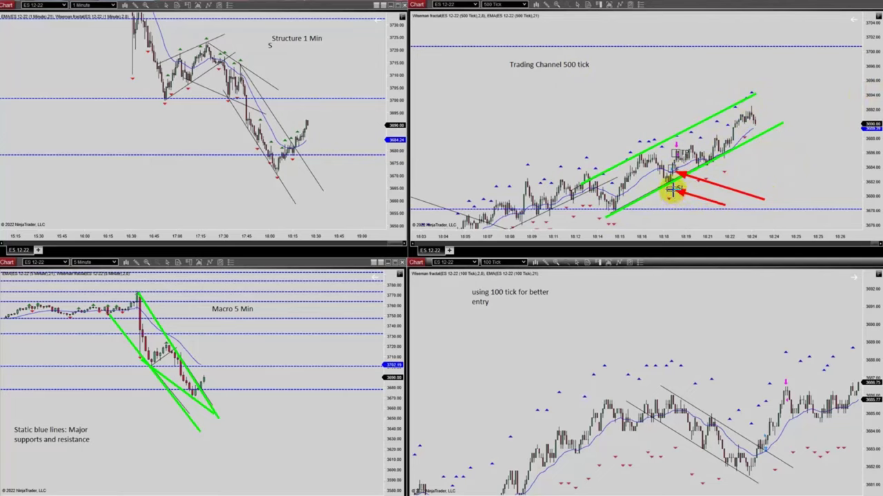
drag(771, 161, 674, 152)
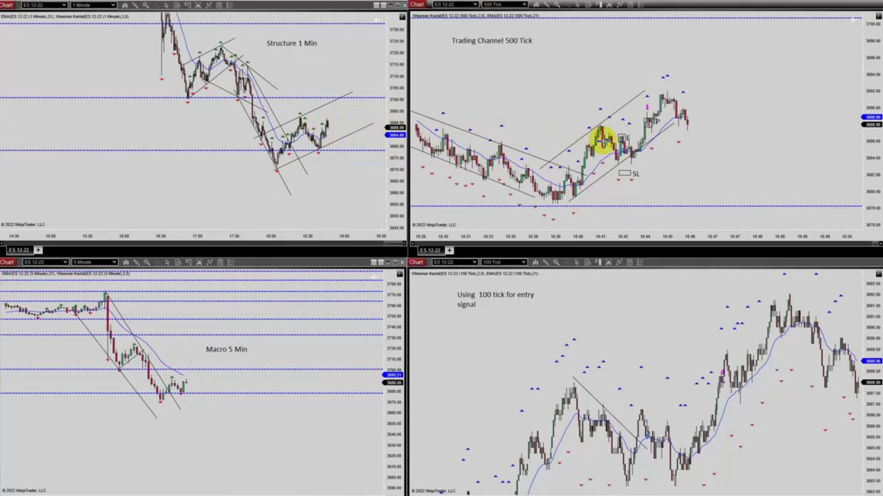
Highlight the second example's rising 500 Tick channel in green and add red arrows to its entry, stop-loss and target markers.
drag(581, 196, 706, 97)
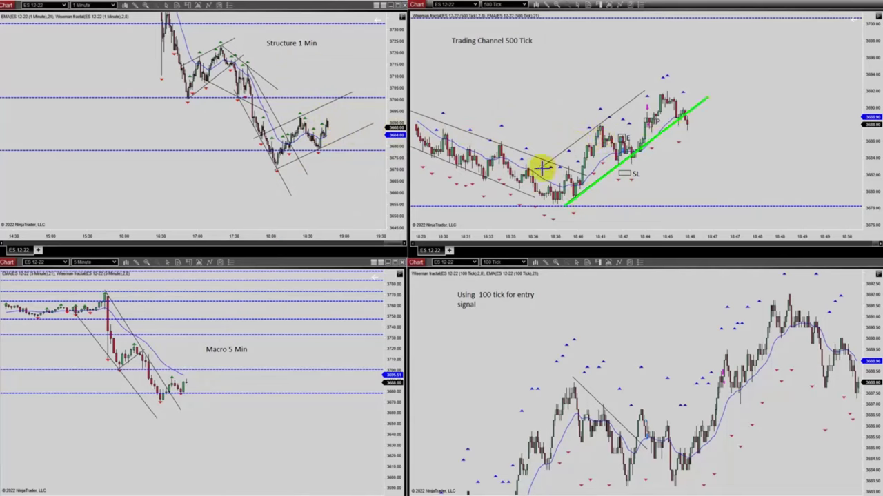
drag(542, 169, 670, 66)
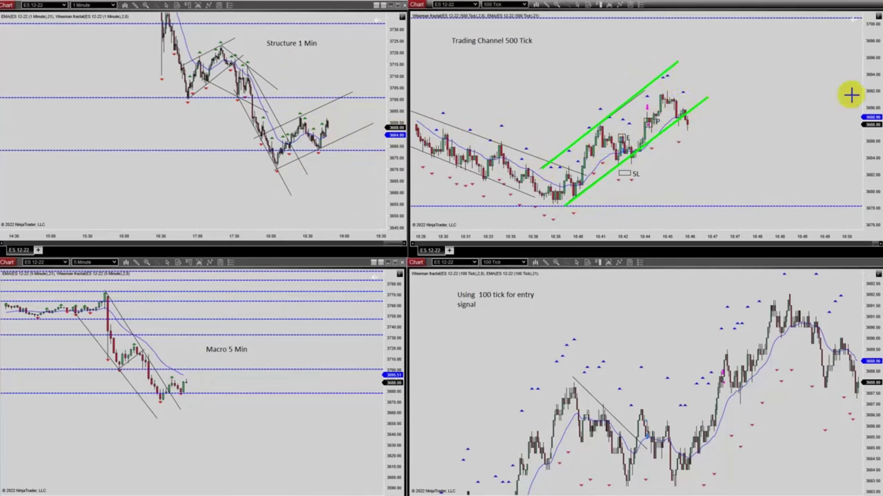
drag(728, 193, 629, 149)
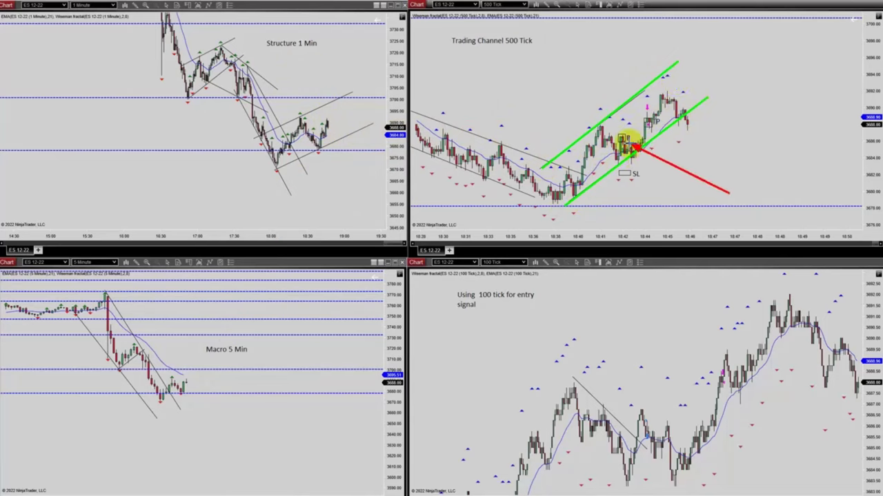
drag(693, 191, 651, 178)
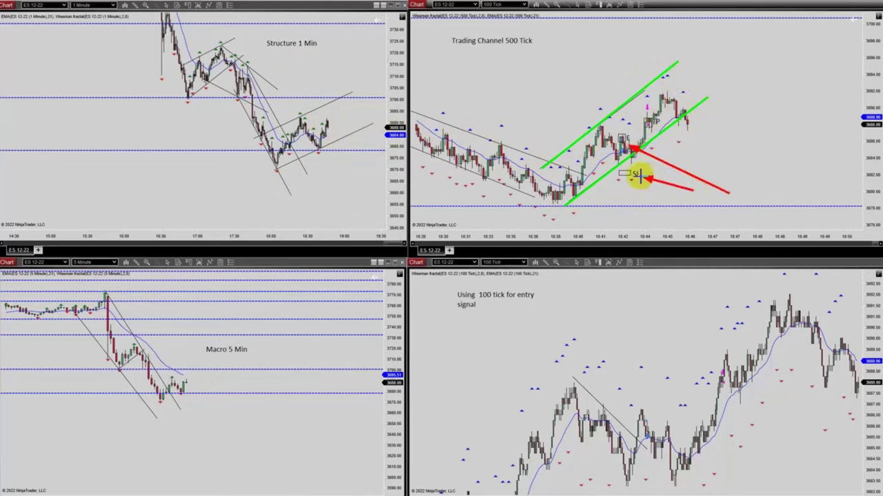
mouse_move(743, 160)
mouse_down()
mouse_move(715, 137)
mouse_move(658, 128)
mouse_up()
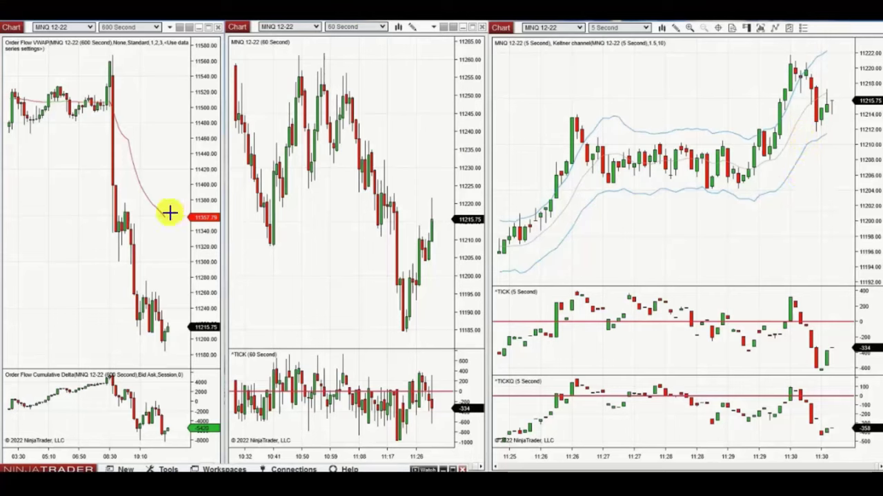
Draw a falling channel around the decline below the VWAP line on the MNQ 600 Second chart.
click(121, 200)
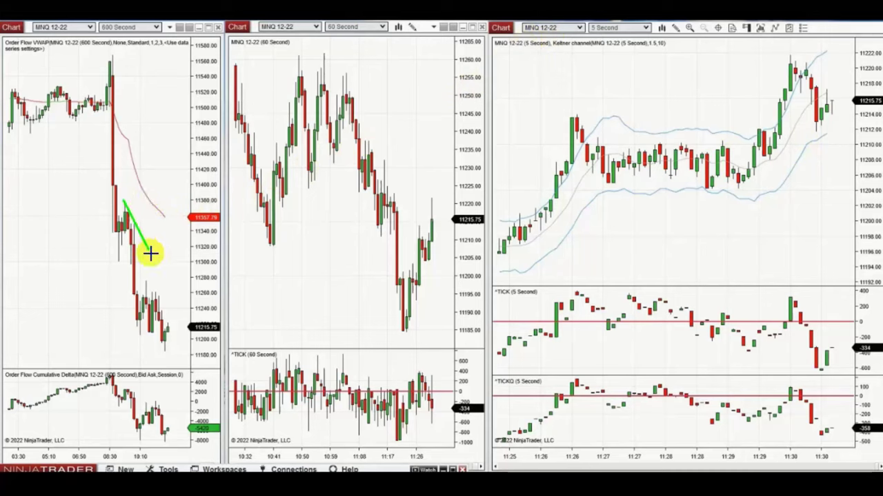
click(184, 364)
click(161, 378)
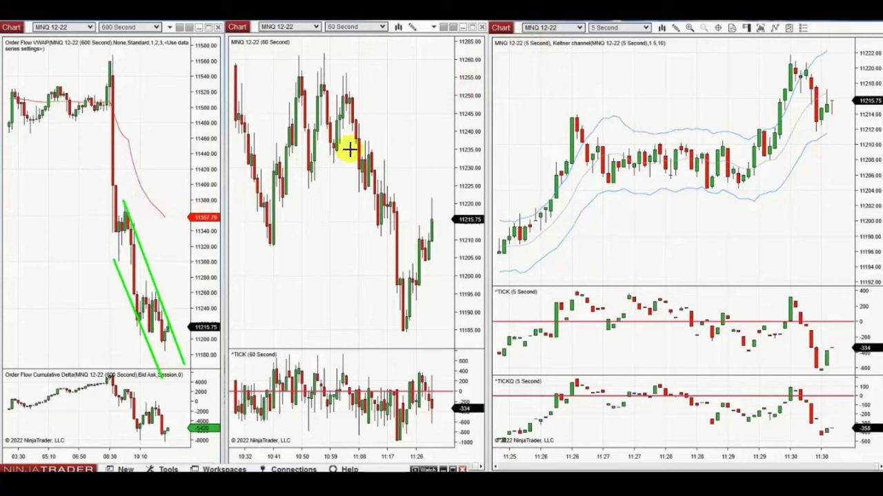
Draw a falling channel over the lower highs and lower lows on the MNQ 60 Second chart.
click(322, 52)
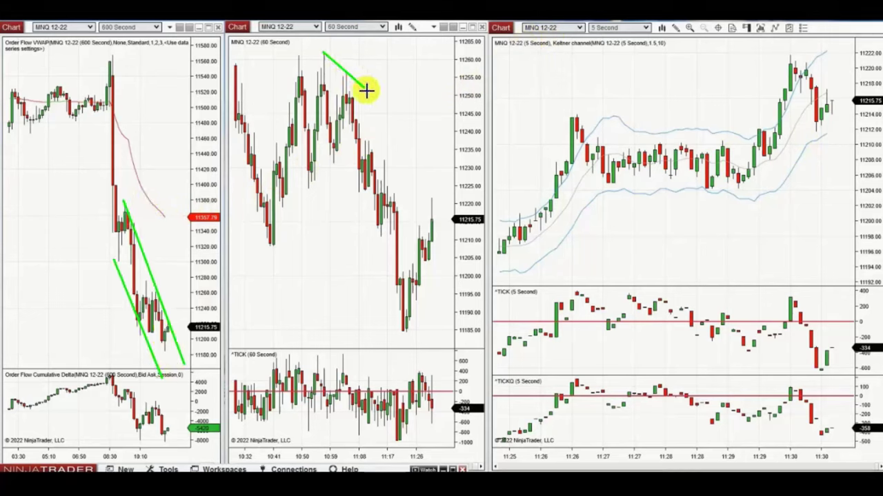
click(458, 210)
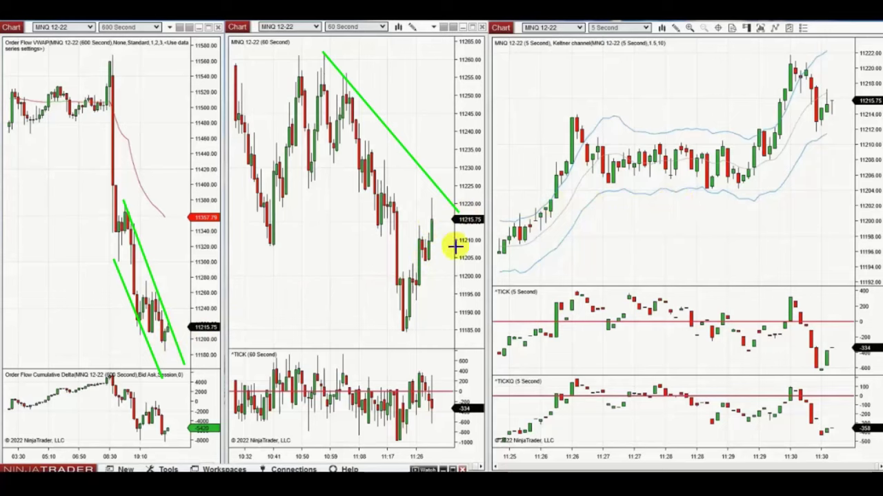
drag(331, 146, 411, 348)
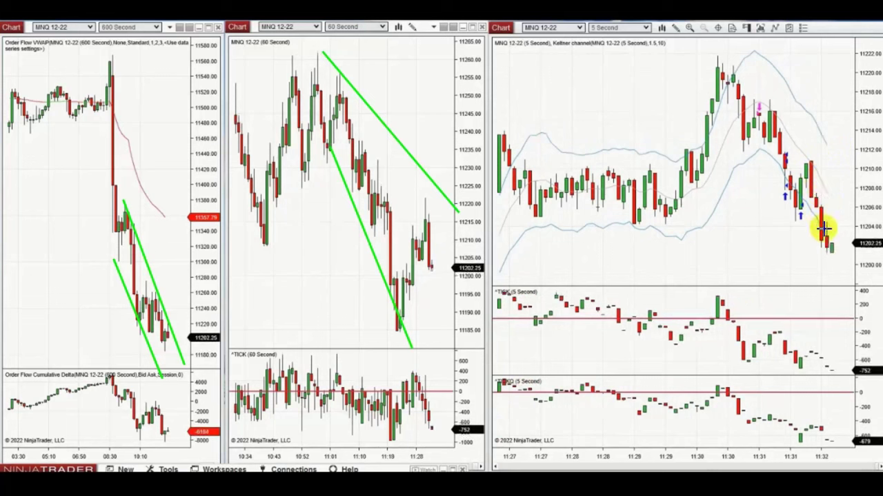
Short four MNQ contracts on the 5 Second chart and tighten the protective buy stops to 11201.25 and 11199.50.
click(835, 271)
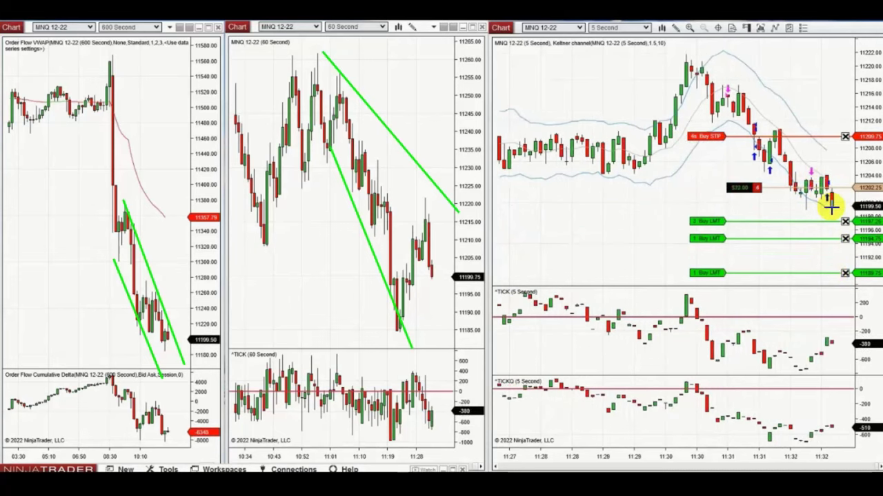
right_click(831, 207)
click(823, 216)
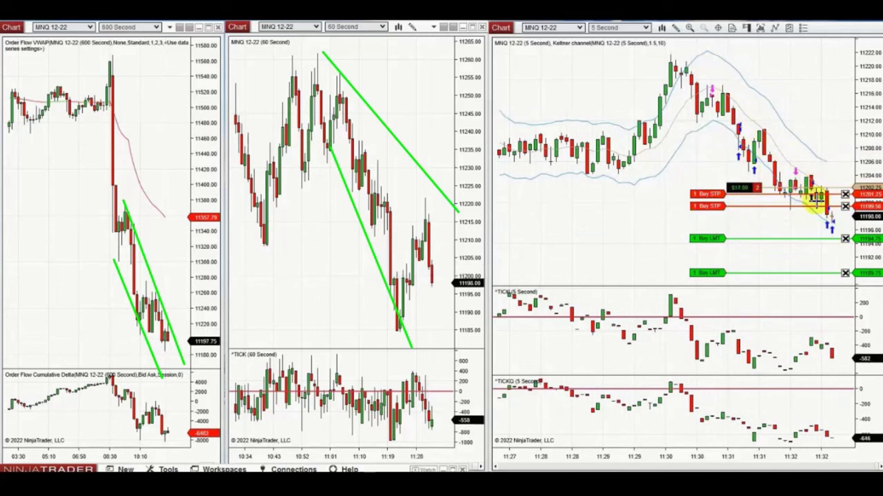
click(827, 225)
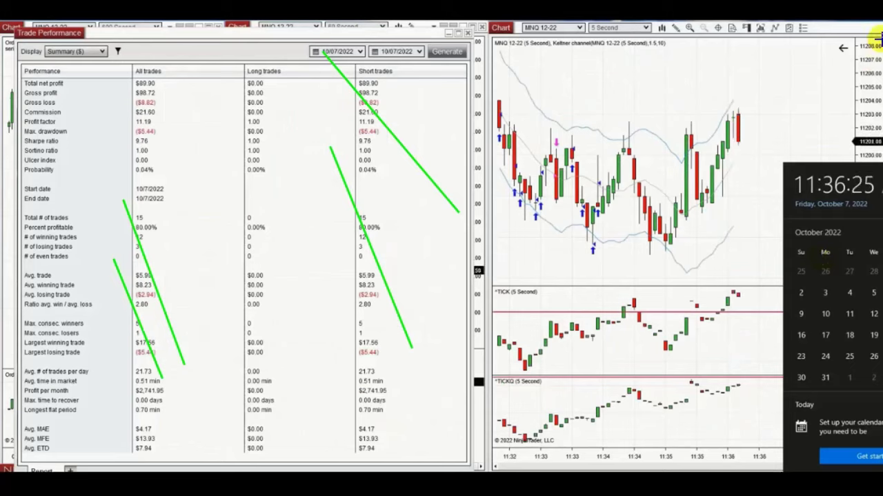
key(Escape)
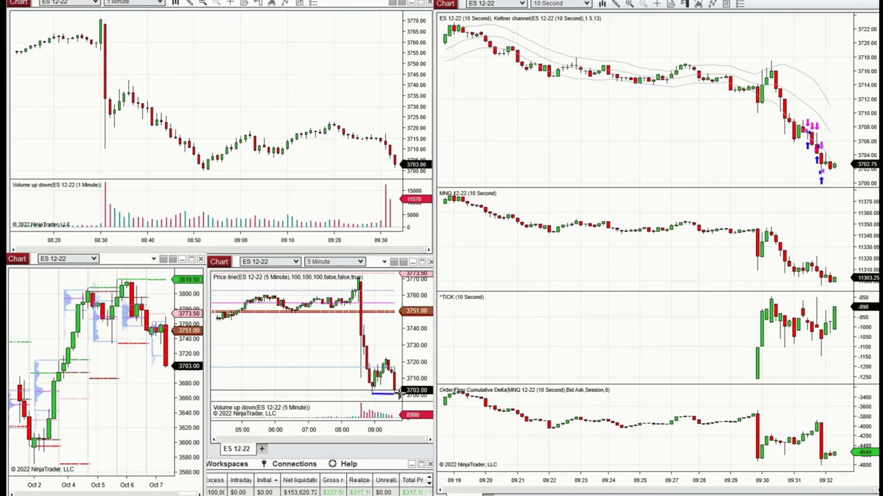
Mark the steep decline on the ES 5 Minute chart with falling channel lines.
click(364, 281)
click(399, 371)
click(342, 338)
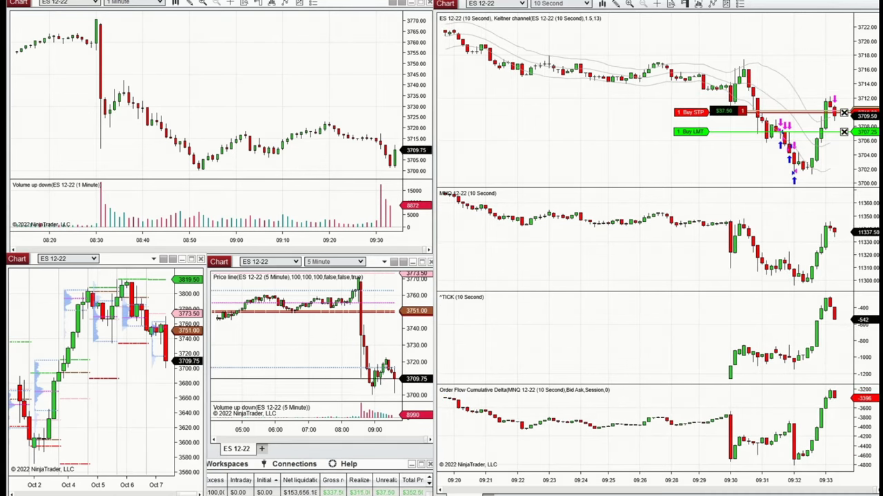
Move the short position's buy stop order slightly higher on the ES 10 Second chart.
click(694, 112)
click(694, 106)
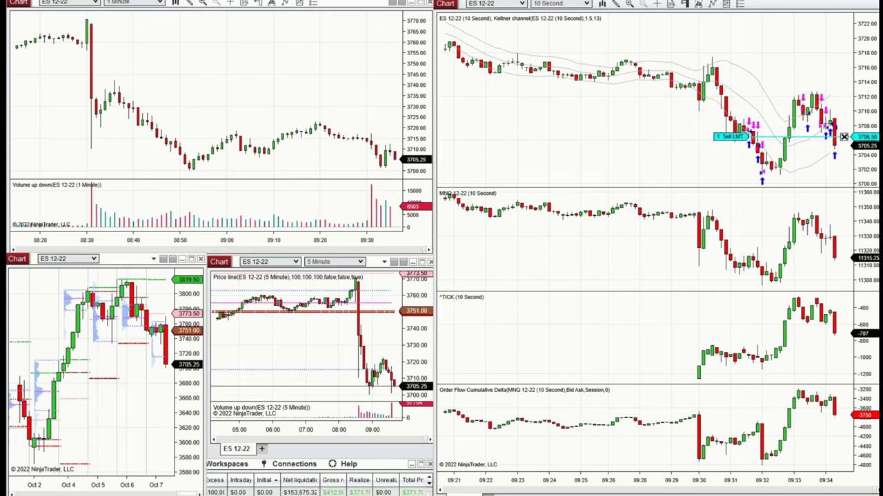
Draw a horizontal support line along the session lows on the ES 1 Minute chart.
click(536, 280)
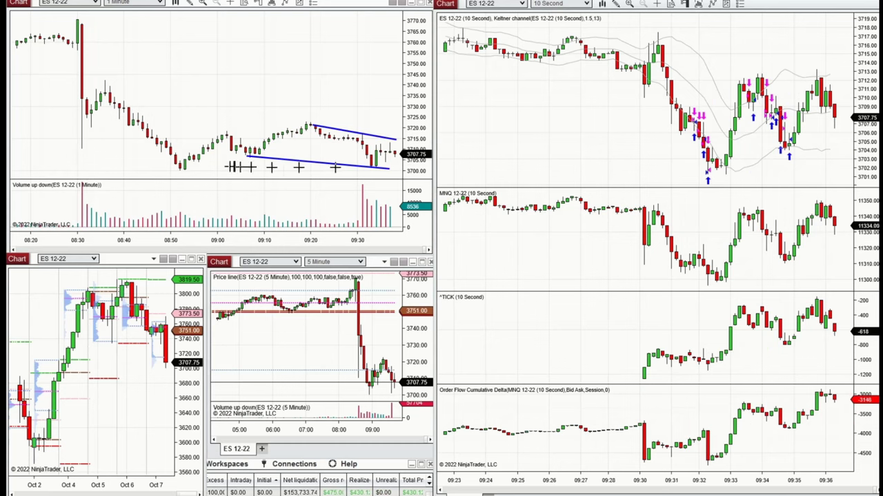
click(185, 169)
click(397, 169)
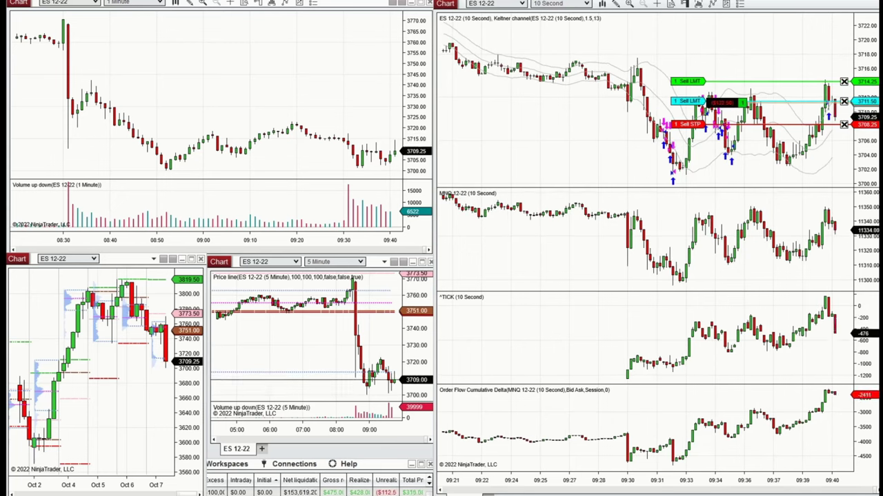
Lower the sell limit order at 3711.50 to about the current price on the ES 10 Second chart.
drag(687, 102, 687, 116)
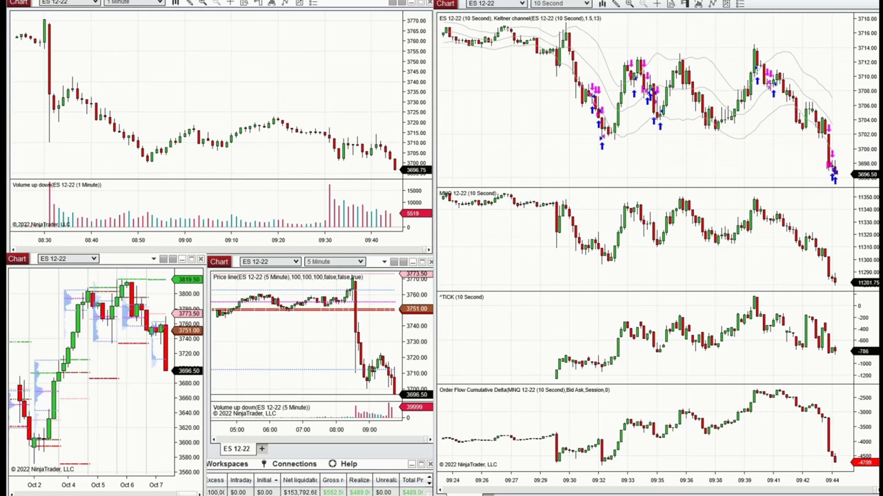
Place sell limit orders up to 3697.50 near the newest low on the ES 10 Second chart and move one closer to price.
ctrl+click(831, 167)
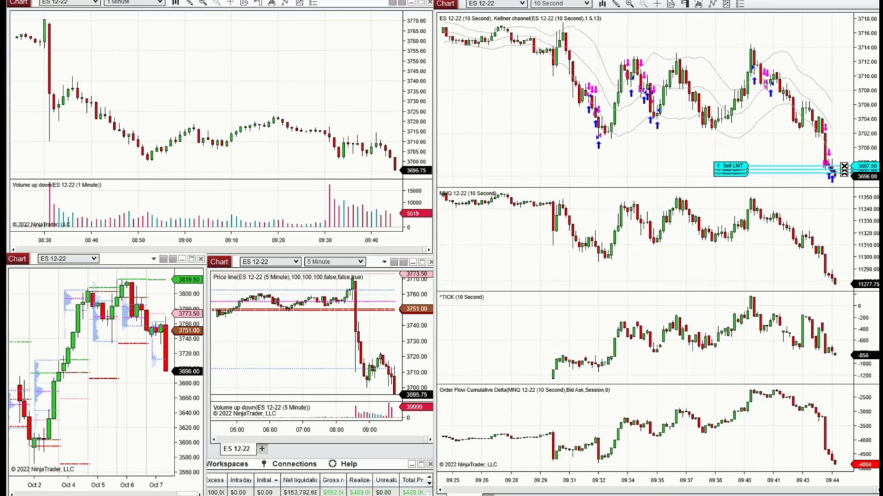
click(731, 168)
click(813, 179)
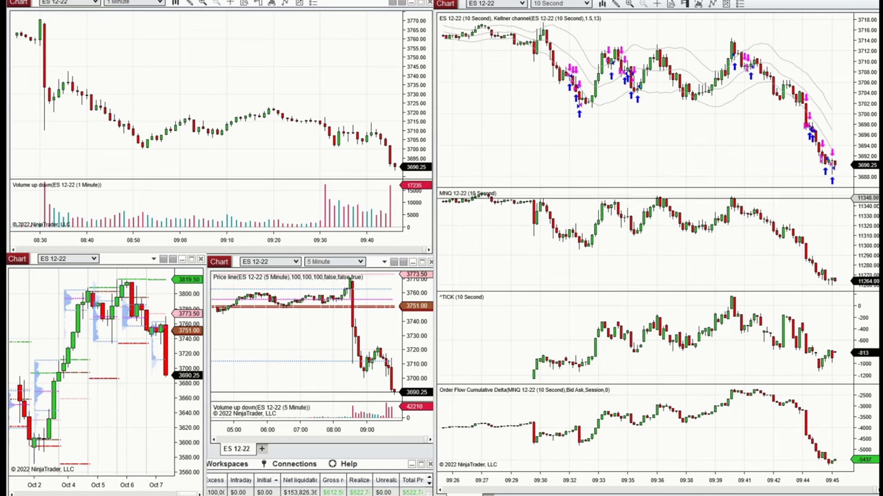
Draw a flatter lower trend line and a falling upper trend line around the latest decline on the ES 10 Second chart.
drag(819, 482, 782, 483)
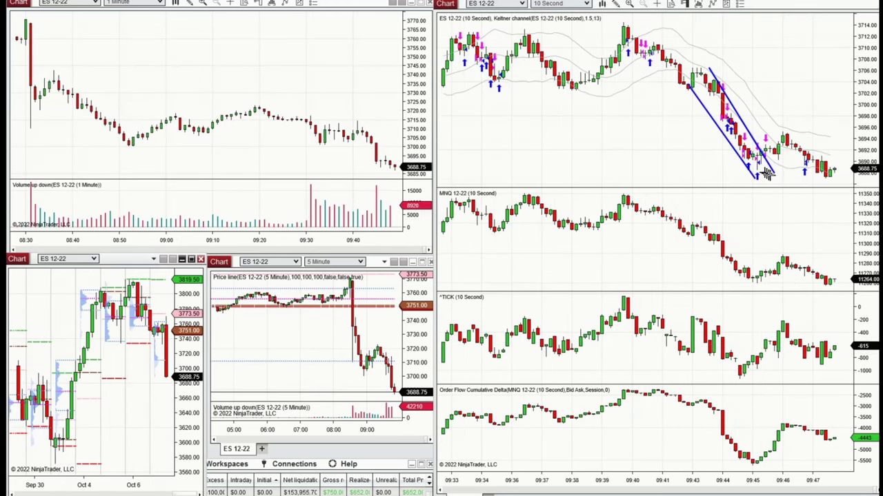
click(764, 172)
click(832, 177)
click(719, 80)
click(833, 153)
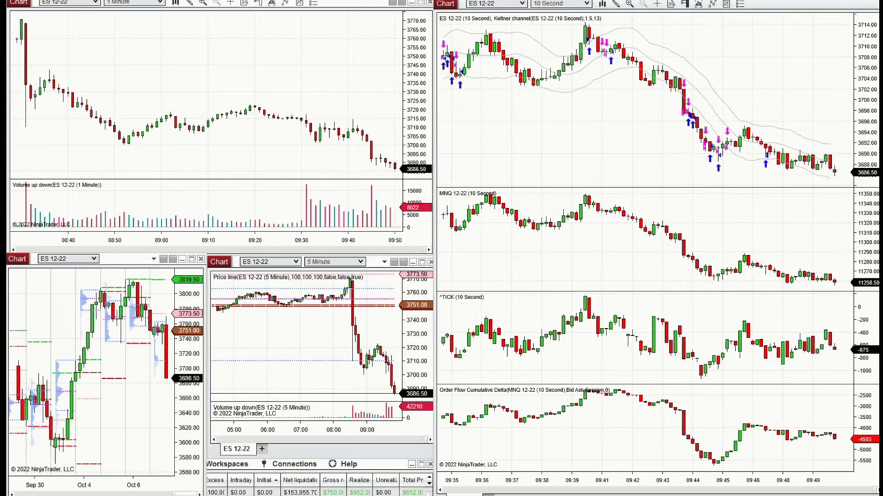